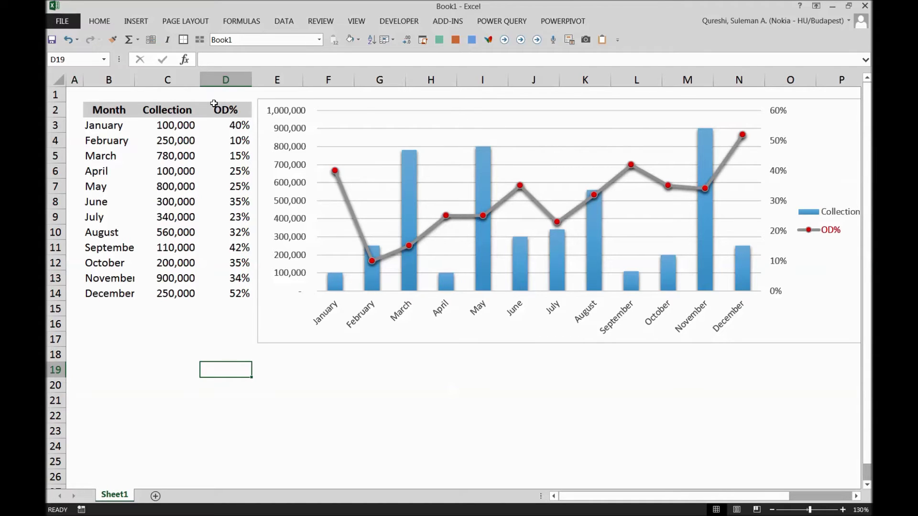
Select the Collection values C3:C14 and the OD% values D3:D14 in the table.
left_click_drag(161, 125, 162, 286)
left_click_drag(219, 125, 217, 289)
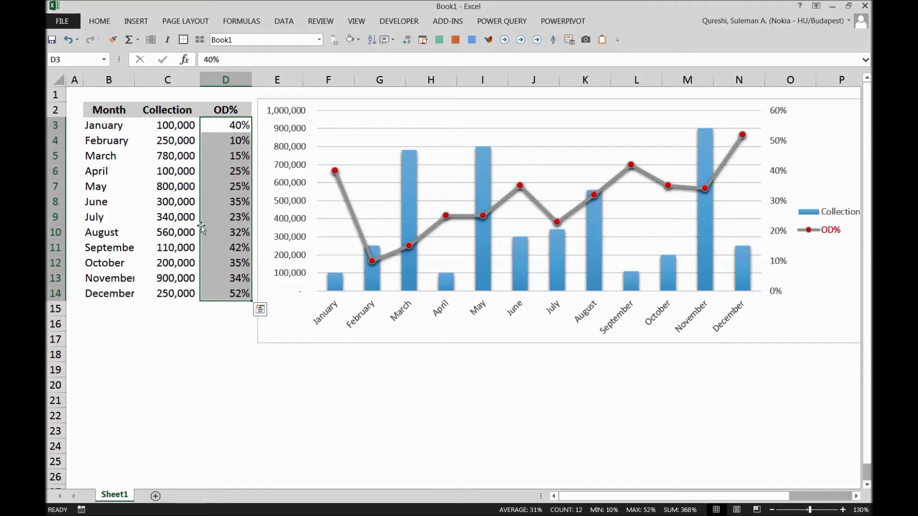
left_click(229, 126)
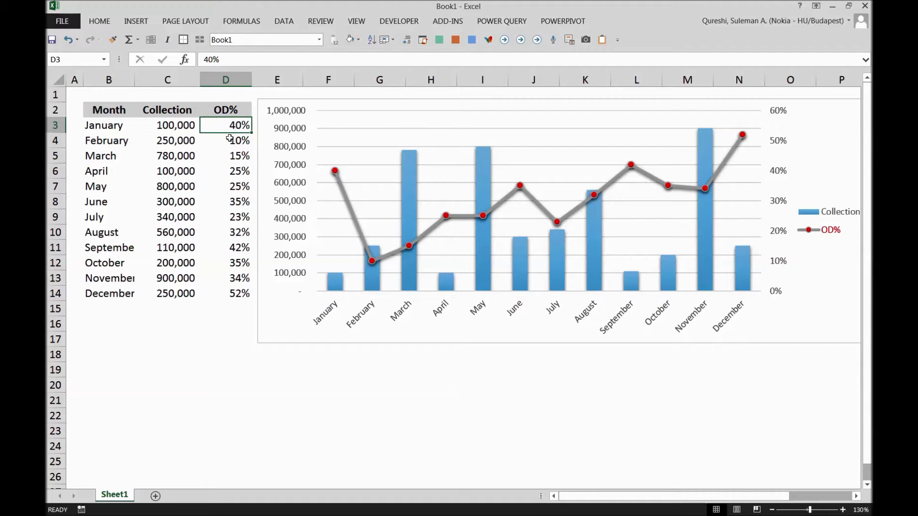
left_click_drag(230, 139, 222, 291)
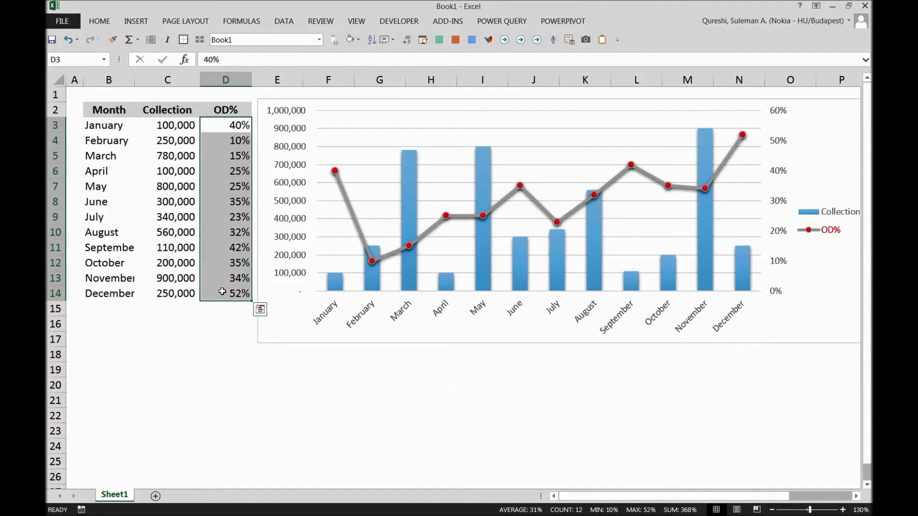
left_click_drag(153, 126, 156, 291)
Try bolding the chart's primary and secondary axis labels, undoing each change.
left_click(272, 120)
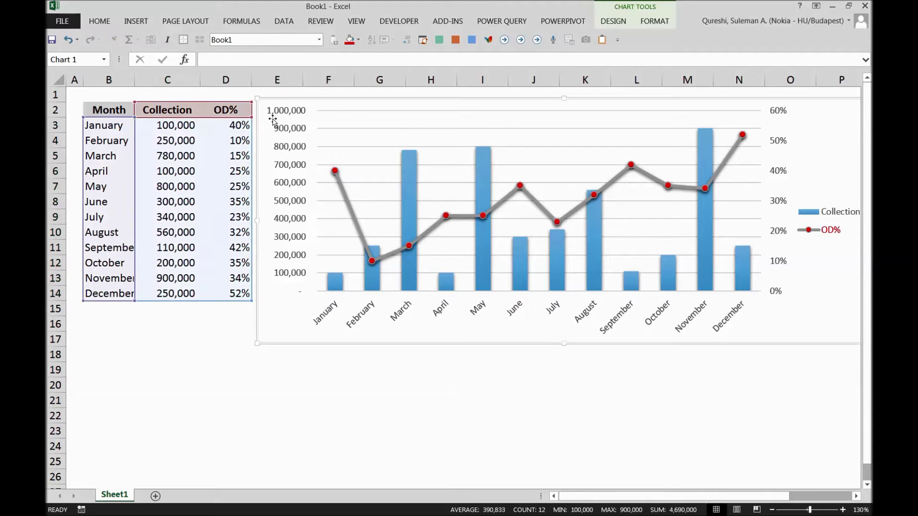
left_click(281, 131)
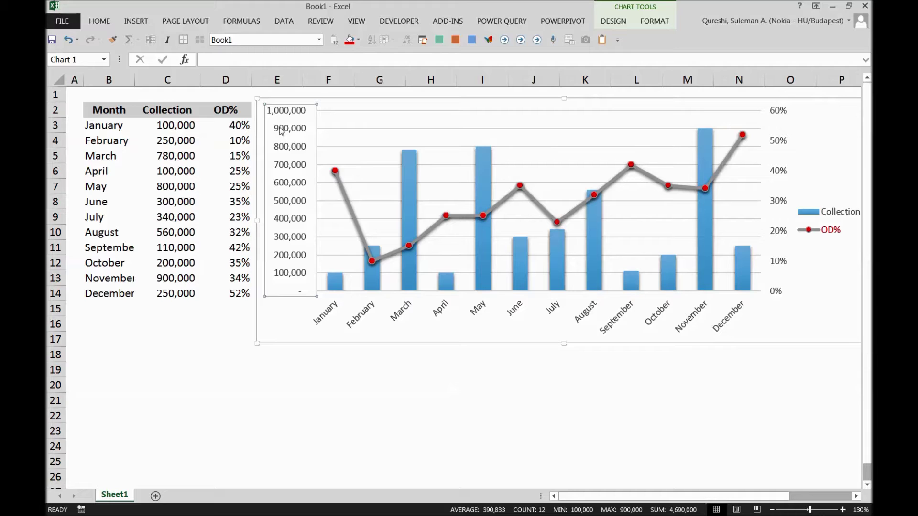
key("ctrl+b")
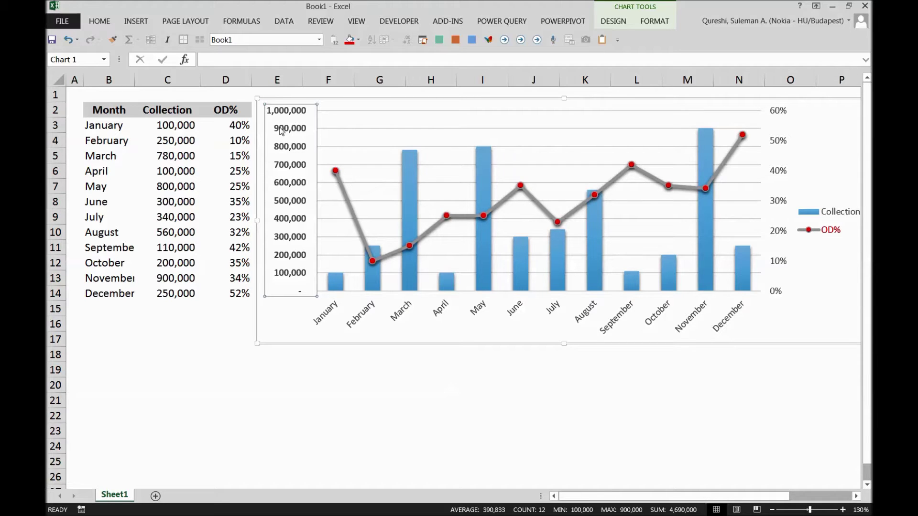
key("ctrl+z")
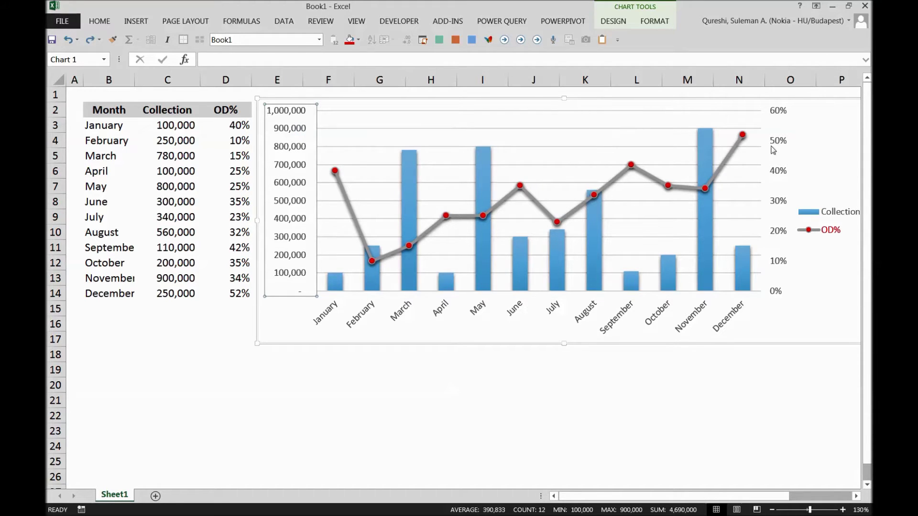
left_click(786, 148)
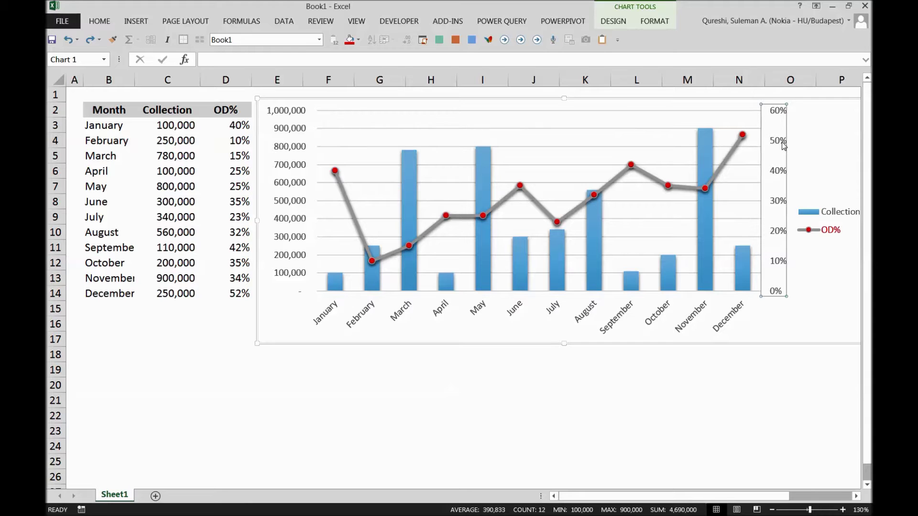
key("ctrl+b")
key("ctrl+z")
Inspect the Collection and OD% series, then delete the whole existing chart.
left_click(402, 173)
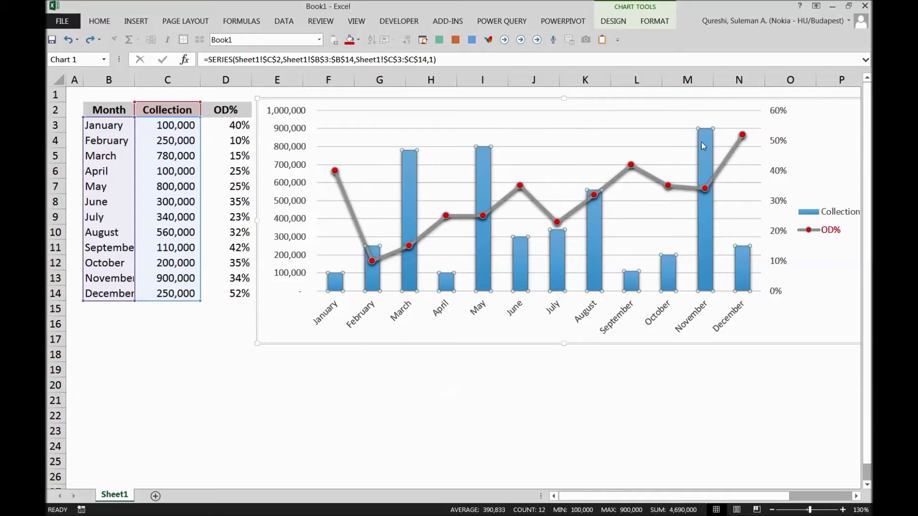
left_click(349, 206)
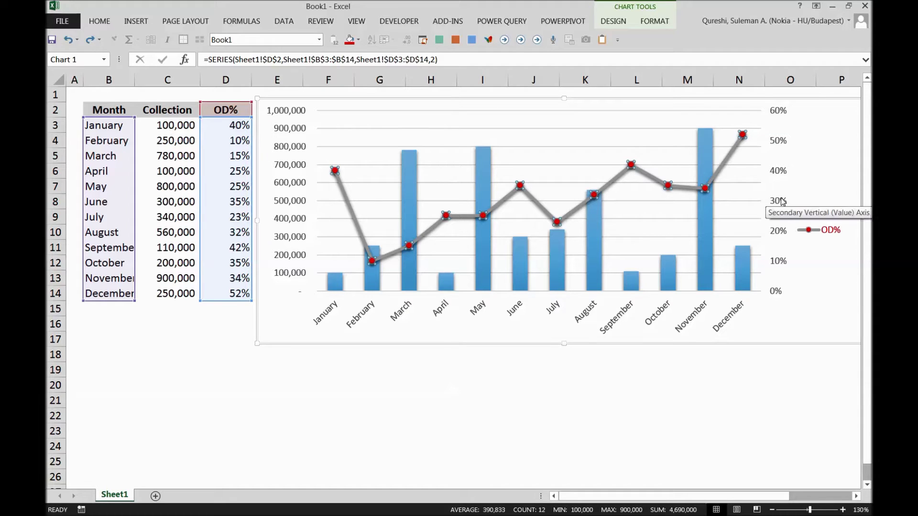
left_click(801, 331)
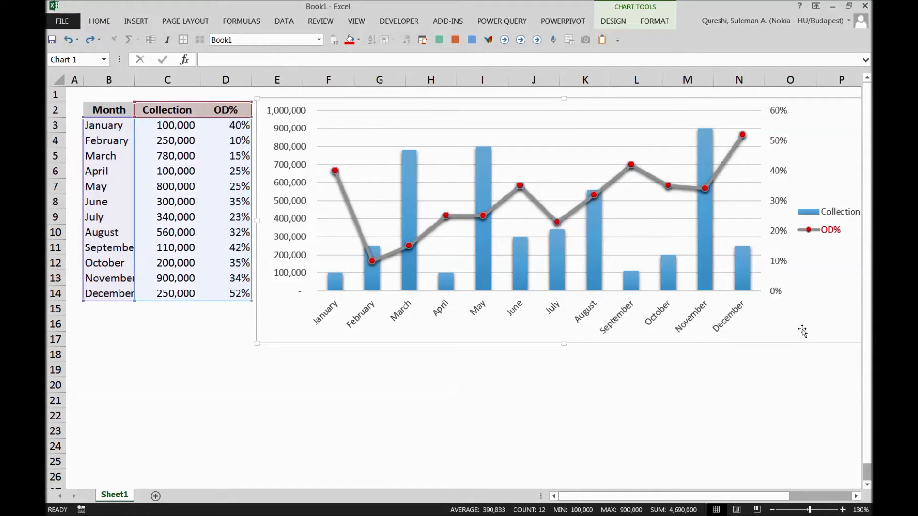
key("Delete")
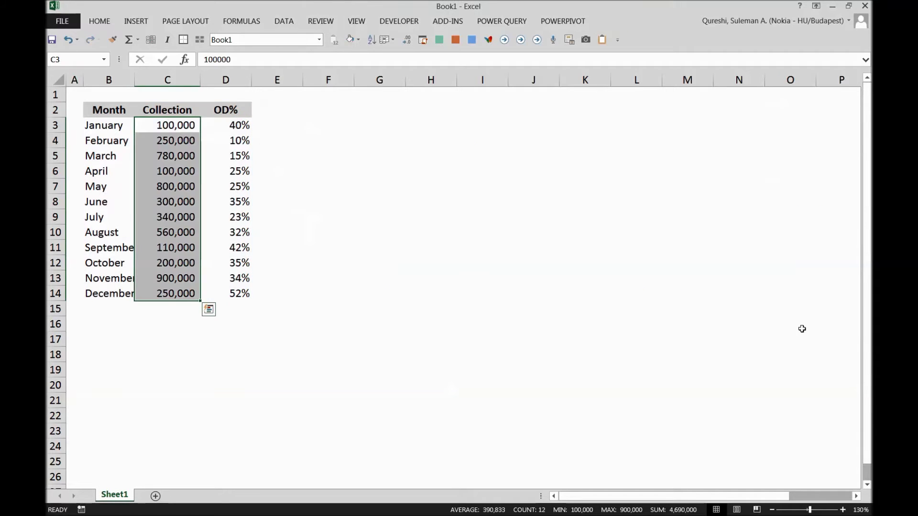
Pin the ribbon, select table B2:D14 and bring up the Insert column chart types.
left_click(534, 263)
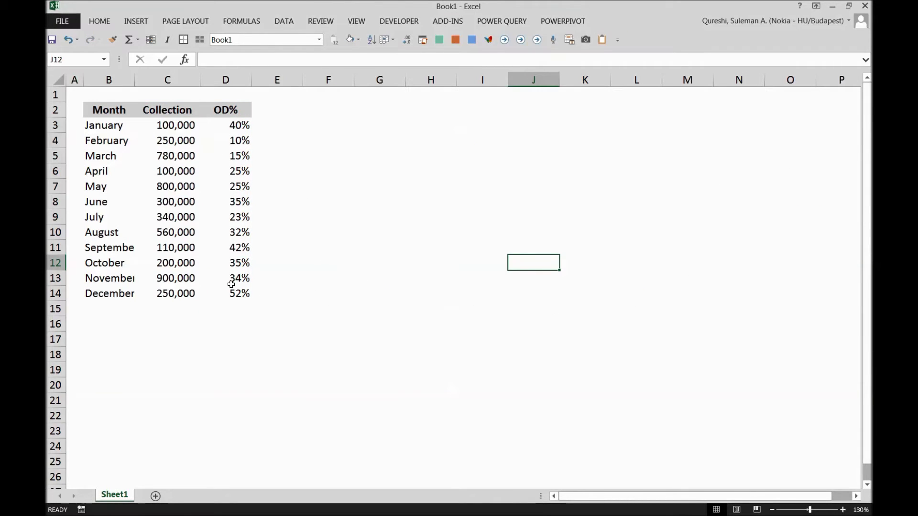
left_click(404, 131)
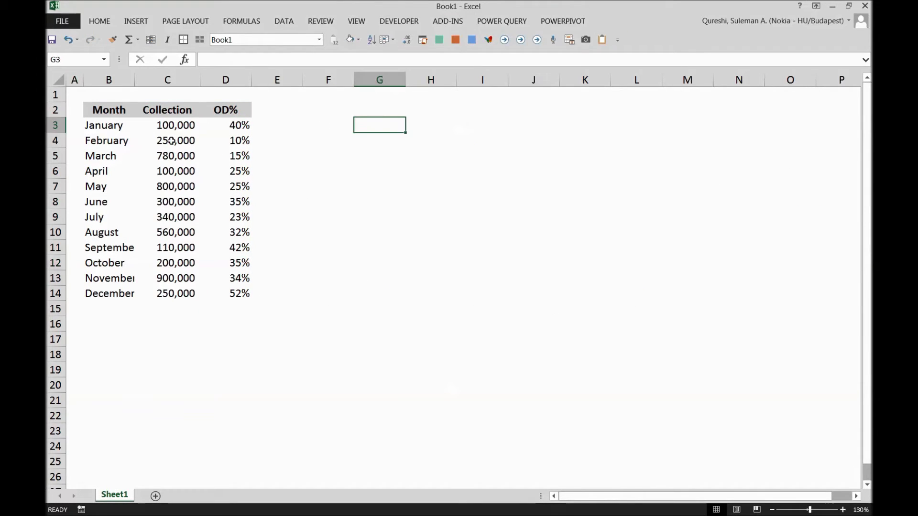
double_click(97, 26)
left_click_drag(126, 163, 229, 340)
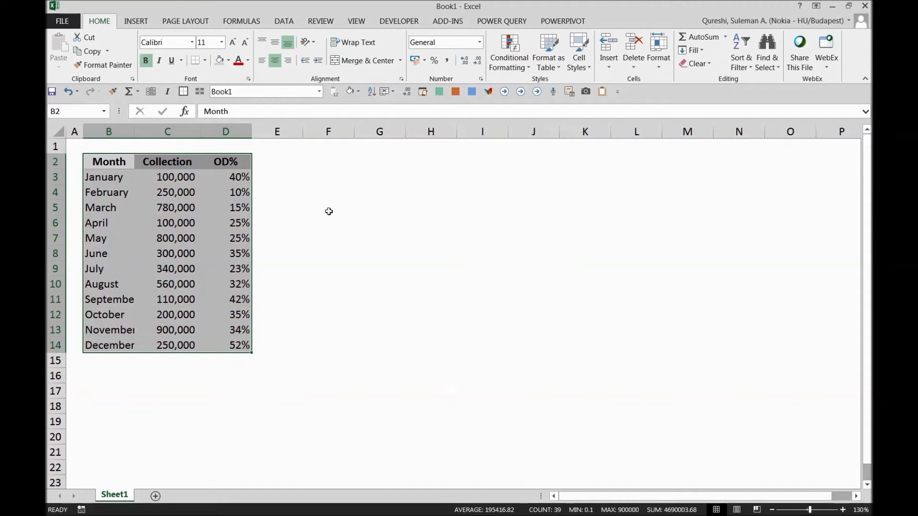
left_click(148, 20)
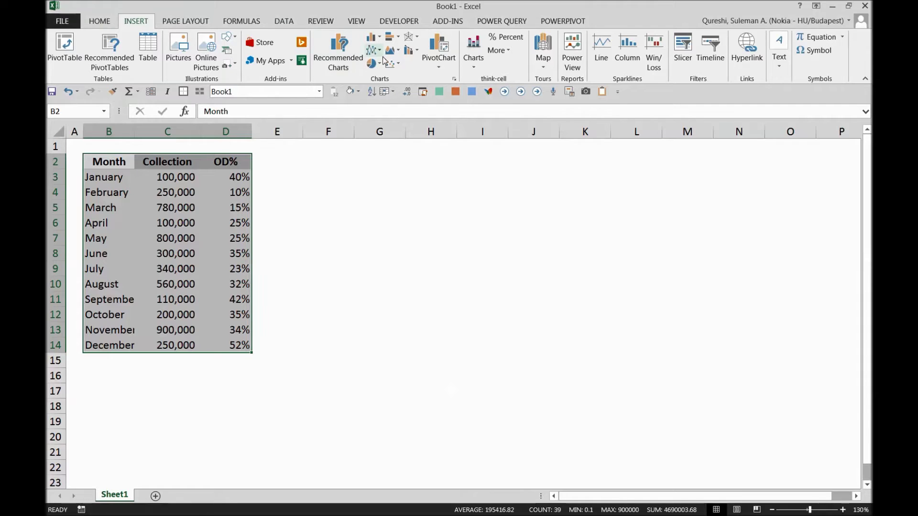
left_click(380, 41)
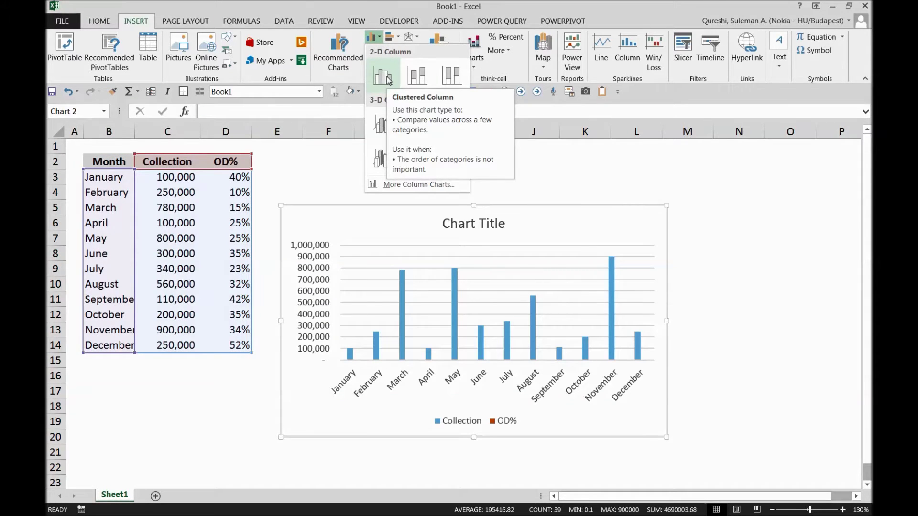
Insert a clustered column chart and apply the second chart style.
left_click(383, 75)
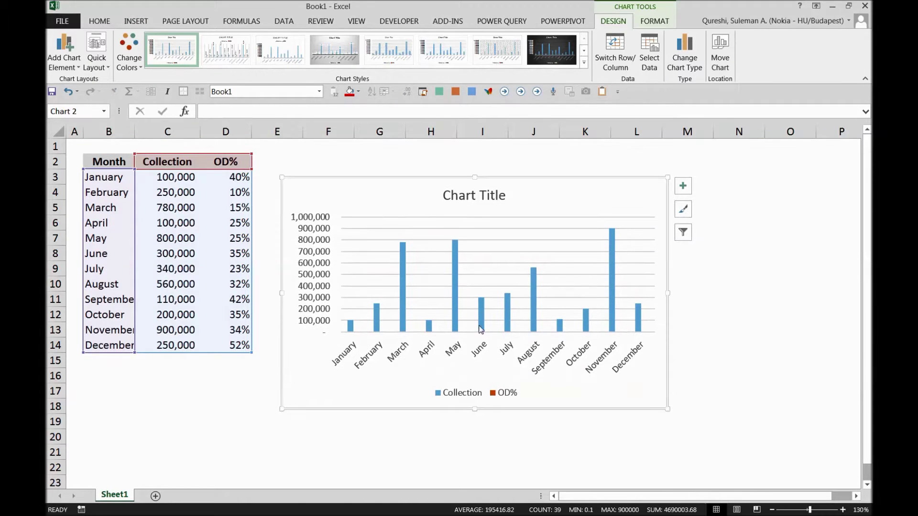
left_click(499, 392)
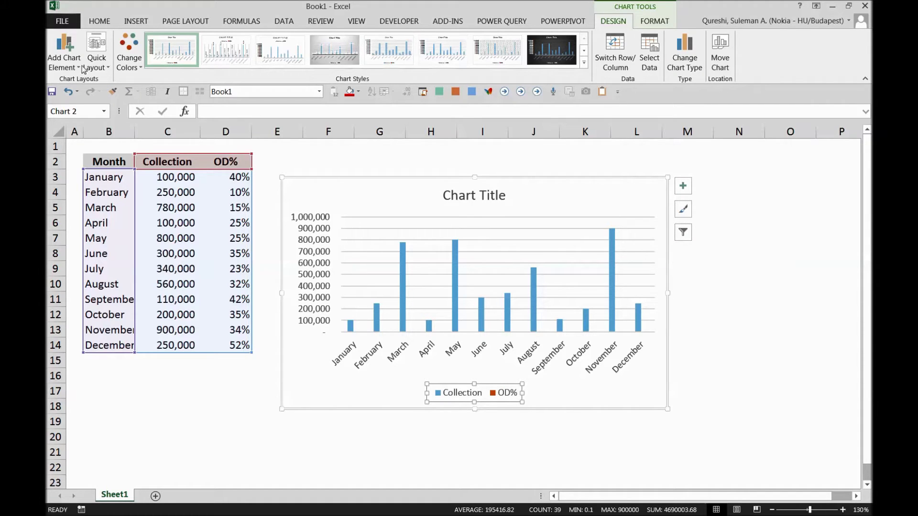
left_click(232, 55)
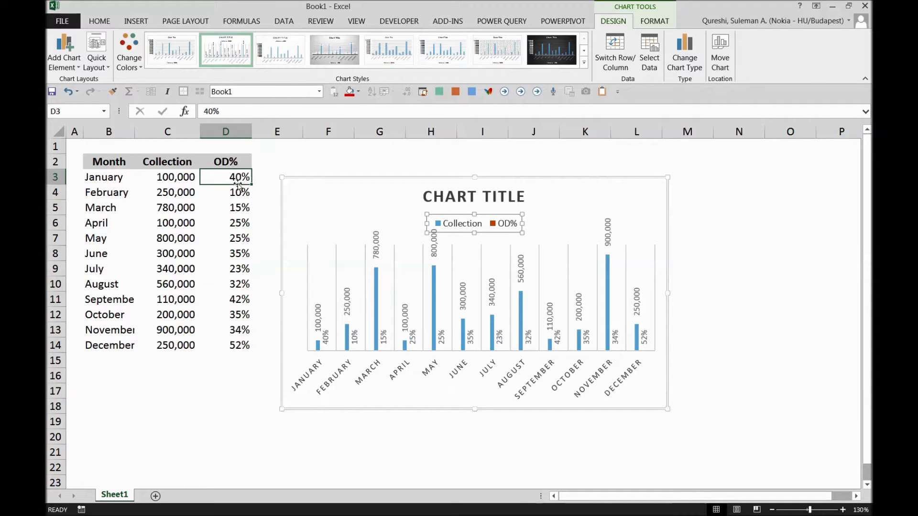
left_click_drag(238, 180, 240, 347)
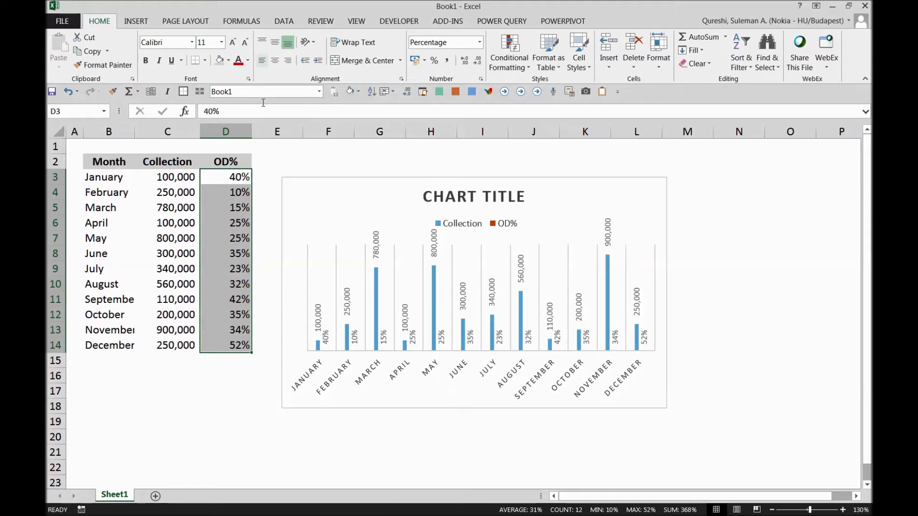
Apply Quick Layout 2, move the chart up-left, then delete the trial chart.
left_click(292, 186)
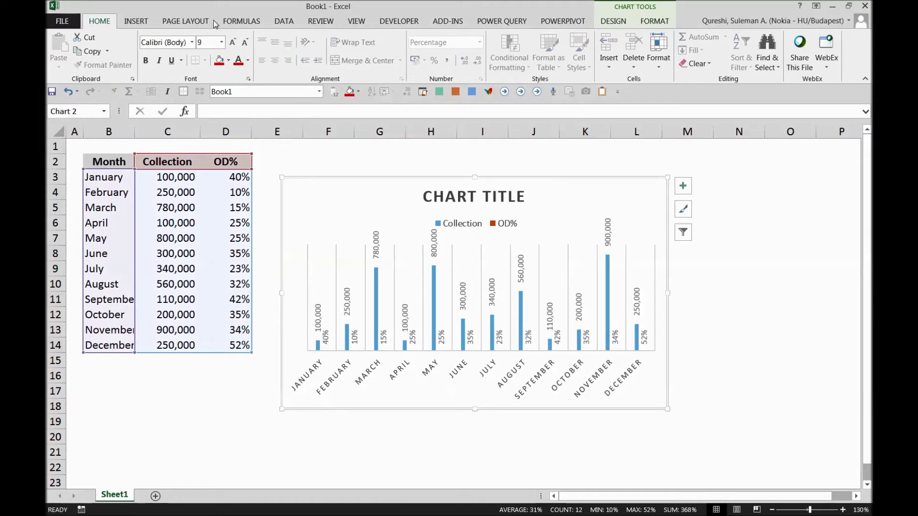
left_click(599, 20)
left_click(96, 55)
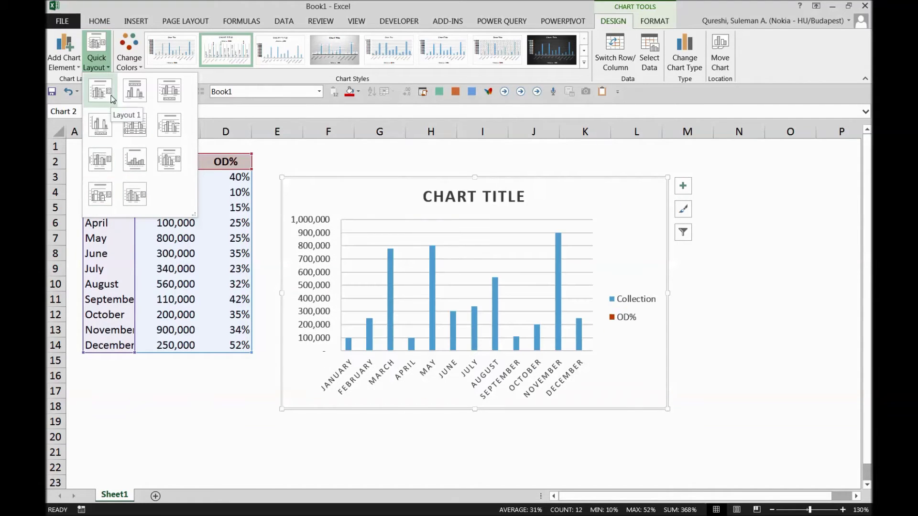
left_click(134, 90)
left_click_drag(351, 182, 332, 155)
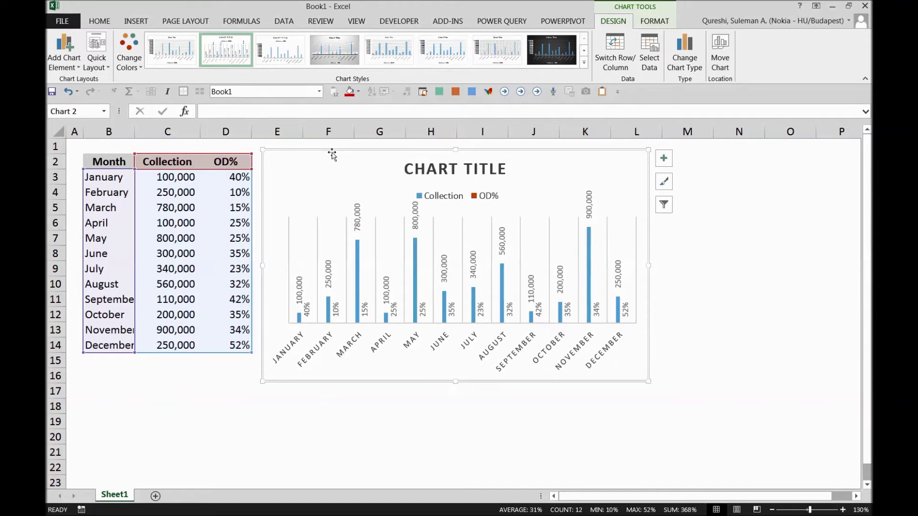
key("Delete")
Select the table from B2 and bring up Recommended Charts, moving the window higher.
left_click(328, 207)
left_click_drag(129, 162, 241, 345)
left_click(136, 21)
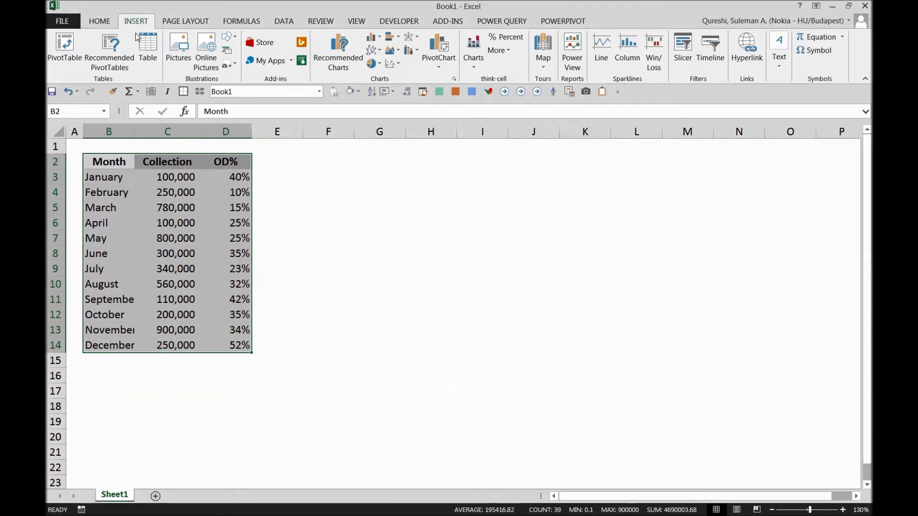
left_click(354, 61)
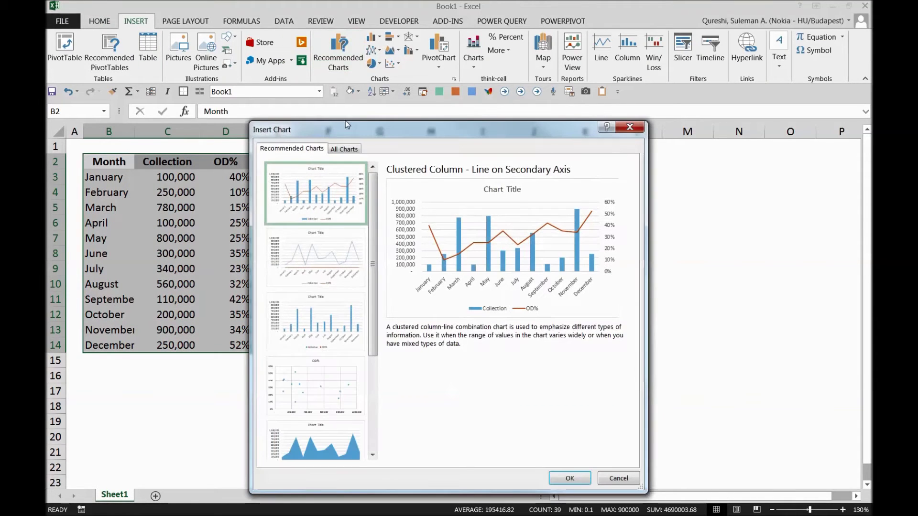
left_click_drag(347, 124, 375, 35)
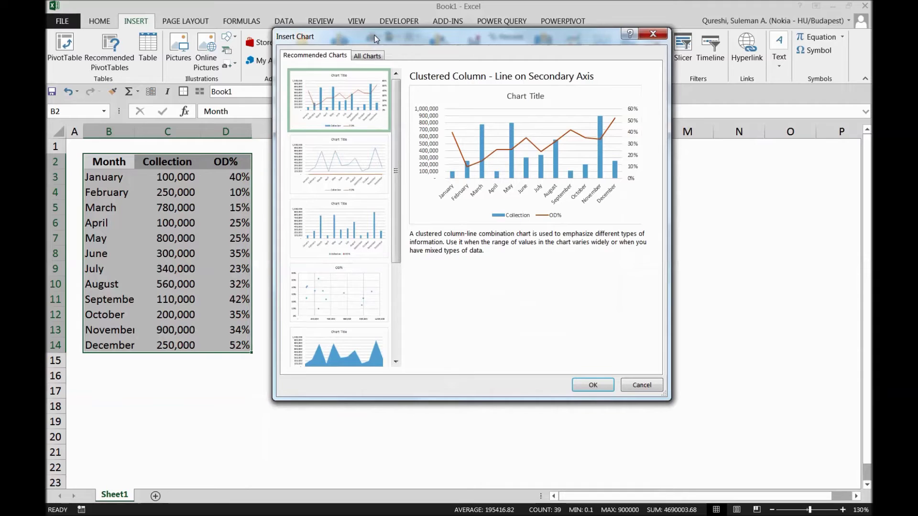
Preview the Line, Clustered Column and Scatter suggestions, then pick Combo under All Charts.
left_click(323, 158)
left_click(325, 242)
left_click(366, 184)
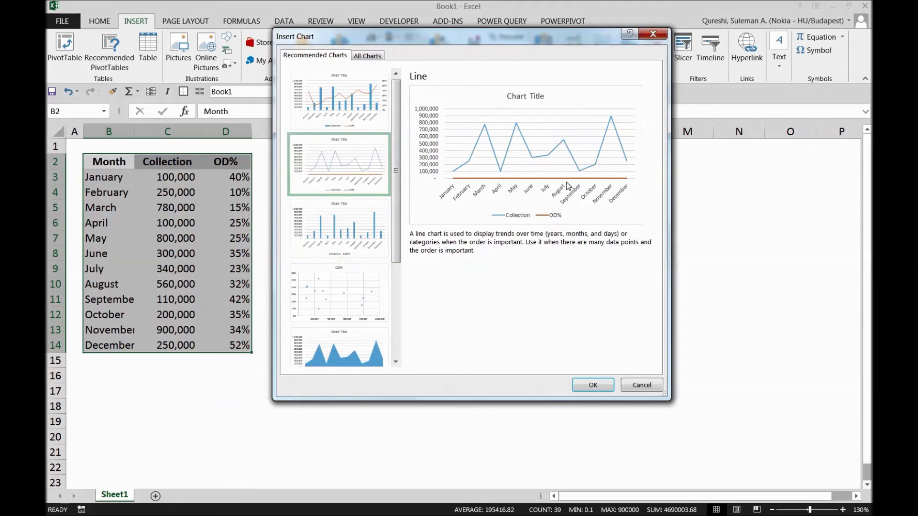
left_click(333, 304)
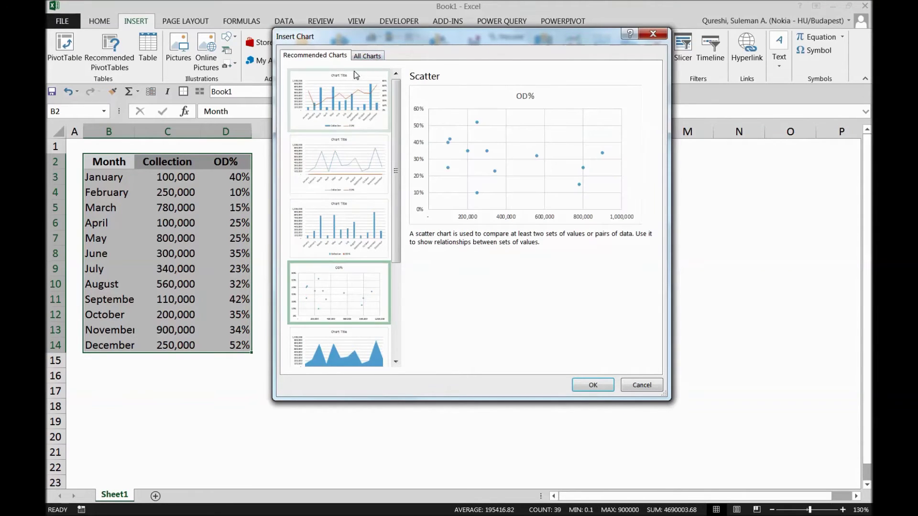
left_click(358, 57)
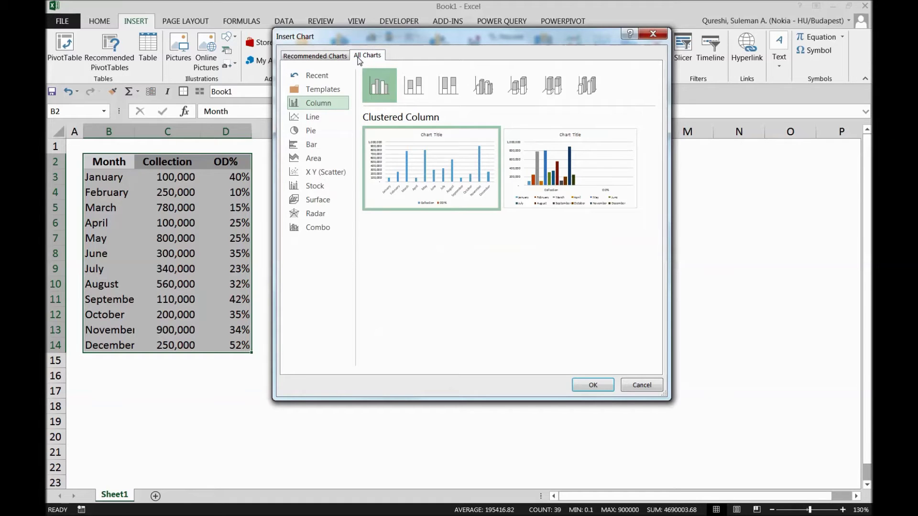
left_click(344, 56)
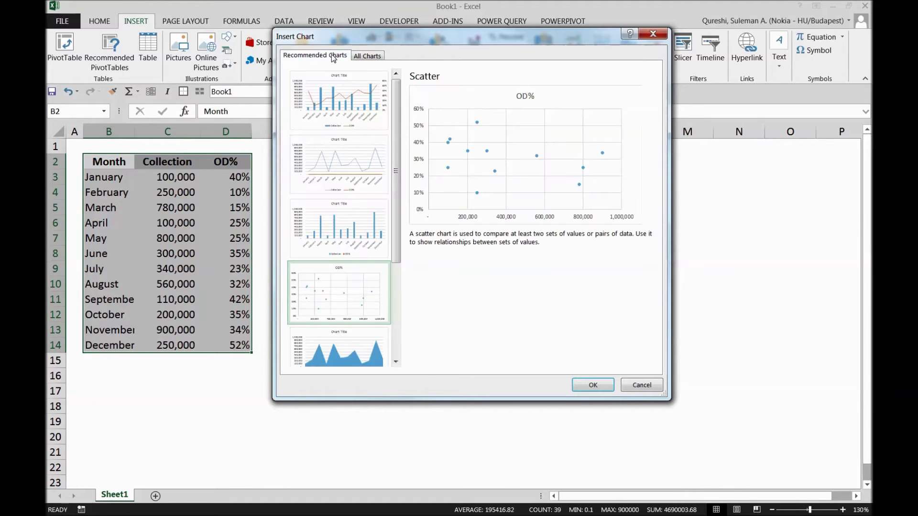
left_click(360, 56)
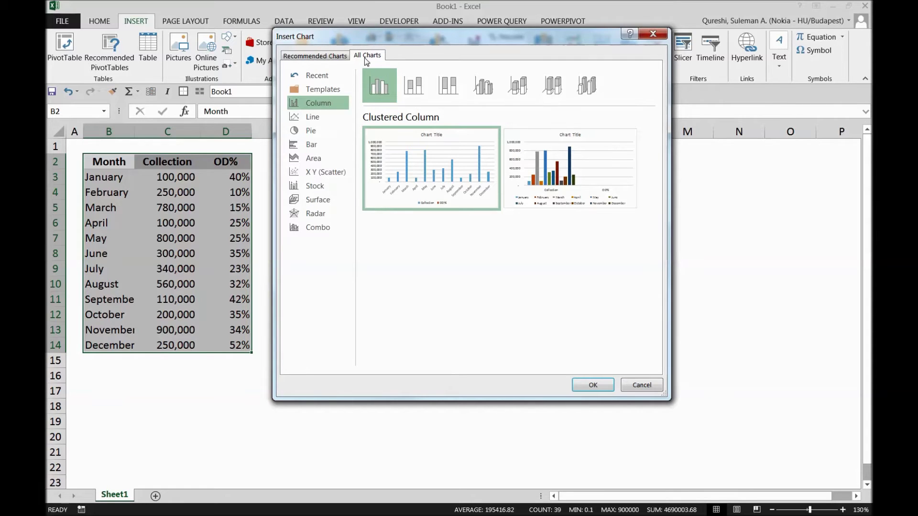
left_click(331, 232)
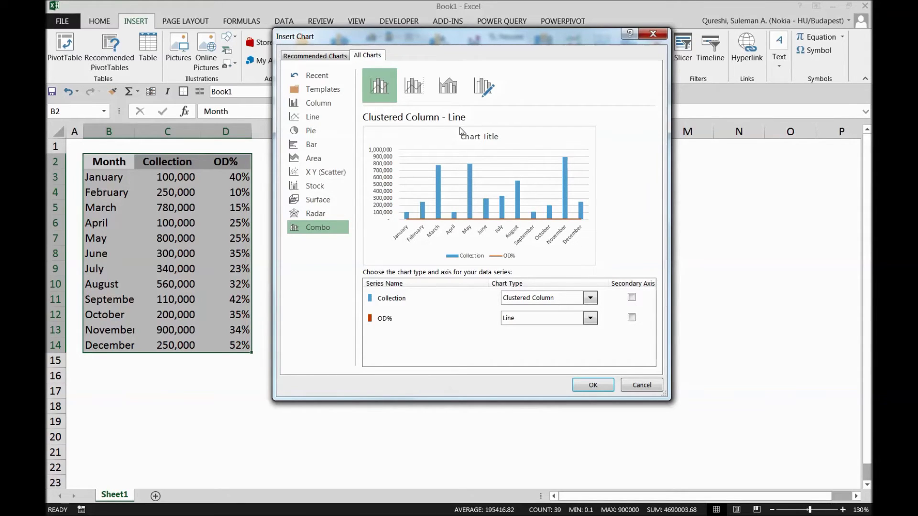
Insert the combo chart with Collection as columns and OD% as a line on the secondary axis.
left_click(394, 302)
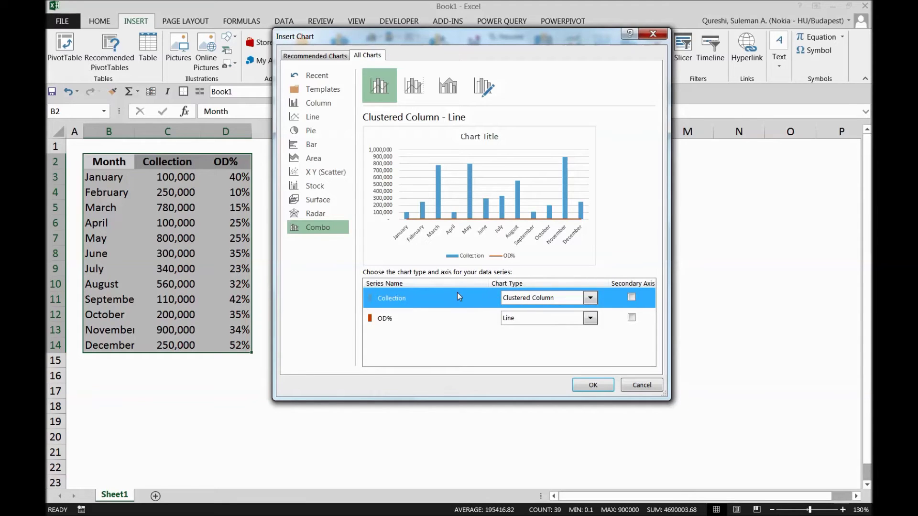
left_click(380, 320)
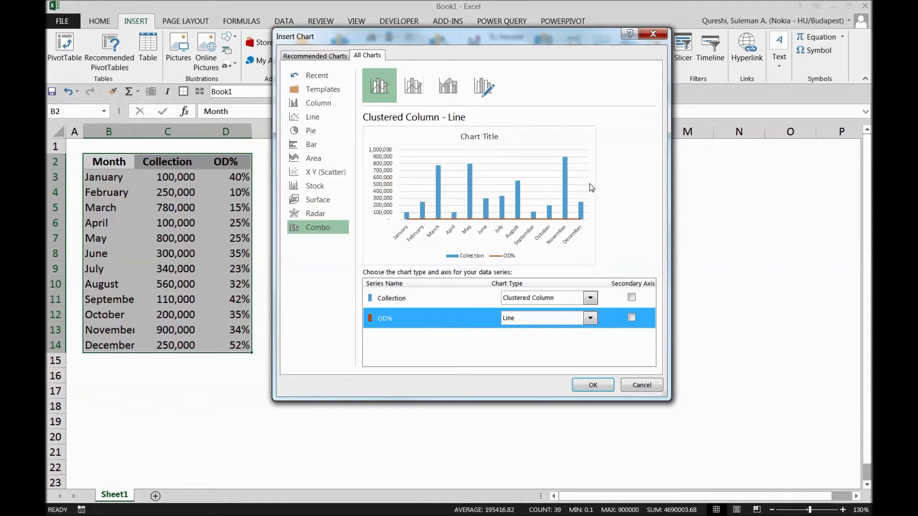
left_click(631, 318)
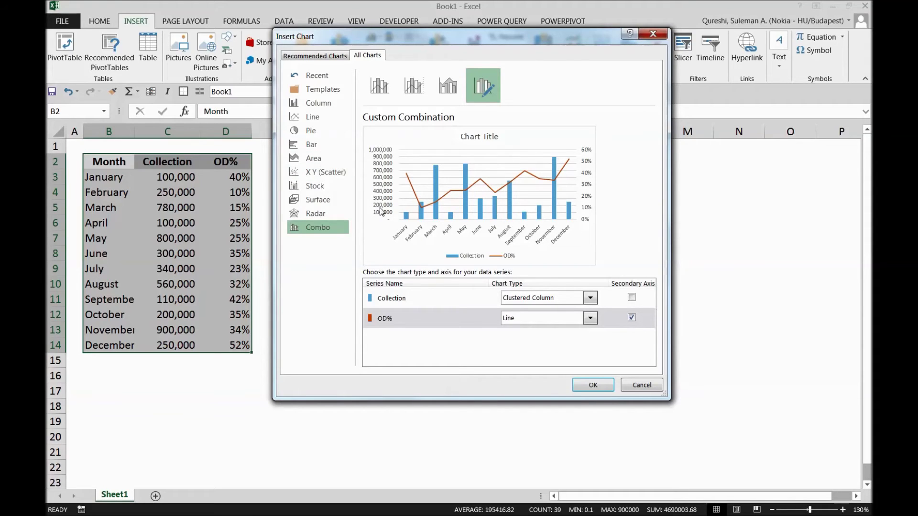
left_click(591, 385)
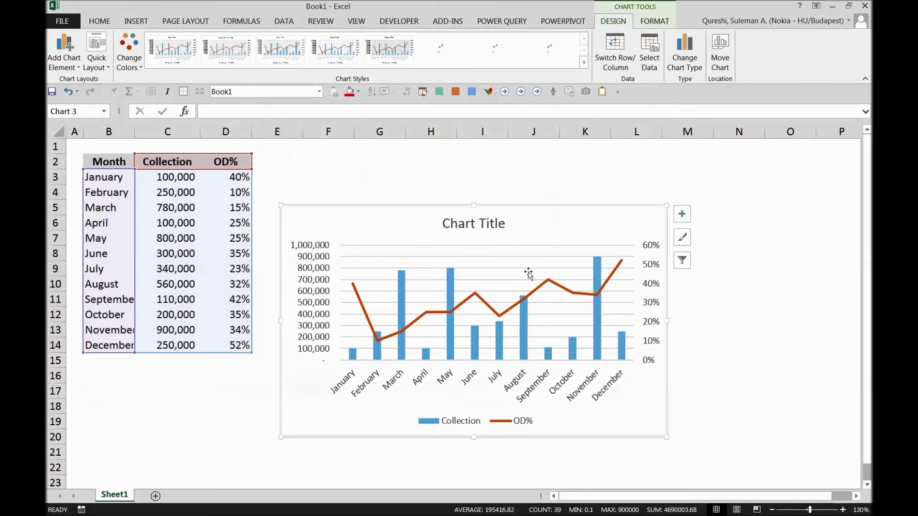
Delete the chart title, move the chart beside the table, and make it shorter and wider.
left_click(462, 226)
key("Delete")
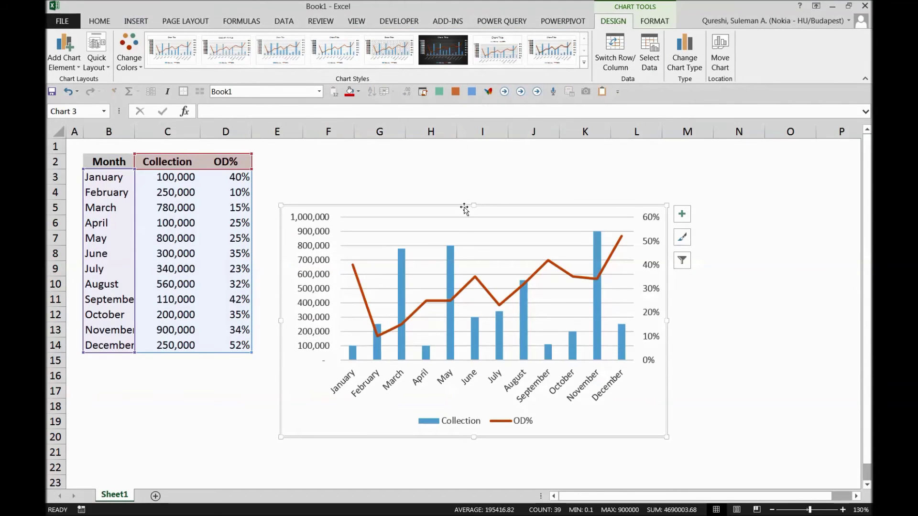
left_click_drag(458, 206, 433, 151)
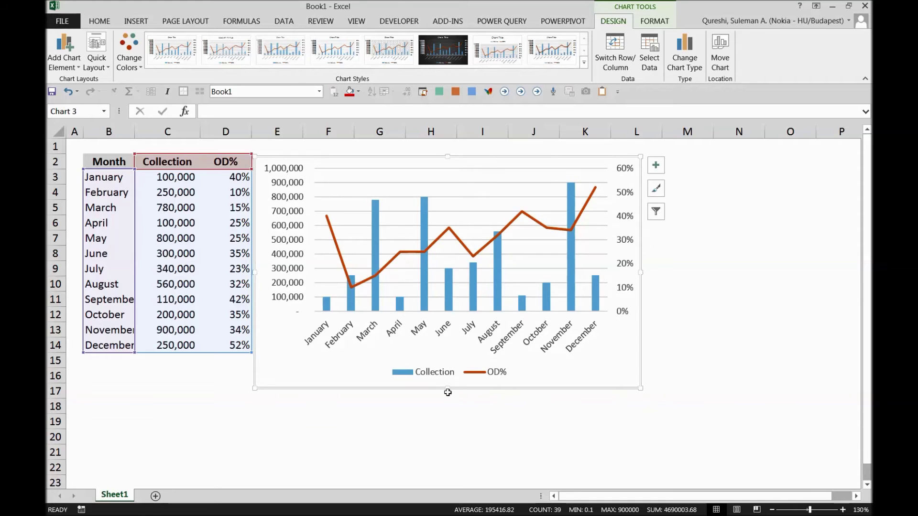
left_click_drag(447, 391, 447, 355)
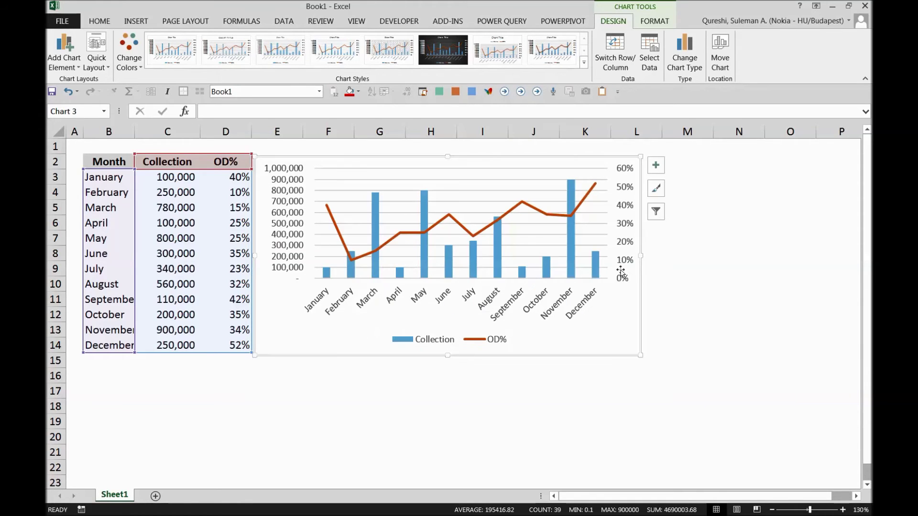
left_click_drag(640, 255, 759, 255)
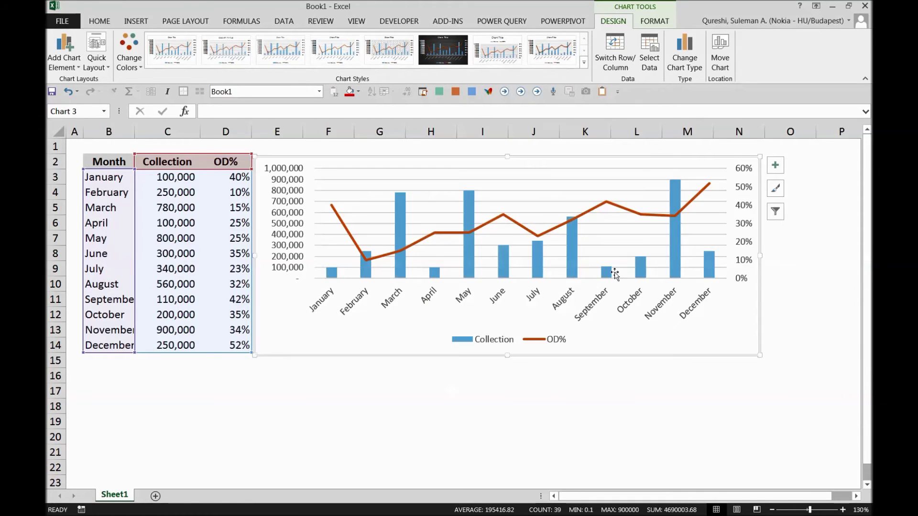
left_click(485, 227)
left_click(555, 177)
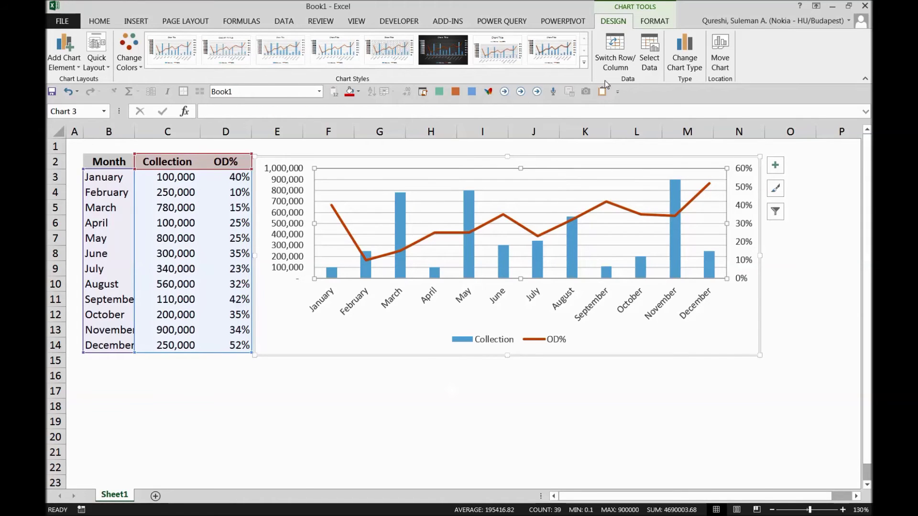
Apply the Colorful palette giving blue Collection columns and a grey OD% line.
left_click(129, 52)
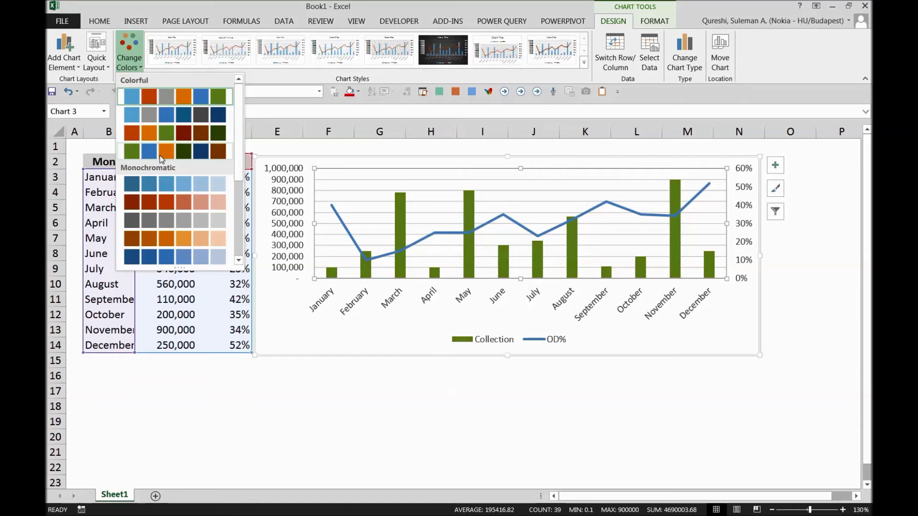
left_click(170, 113)
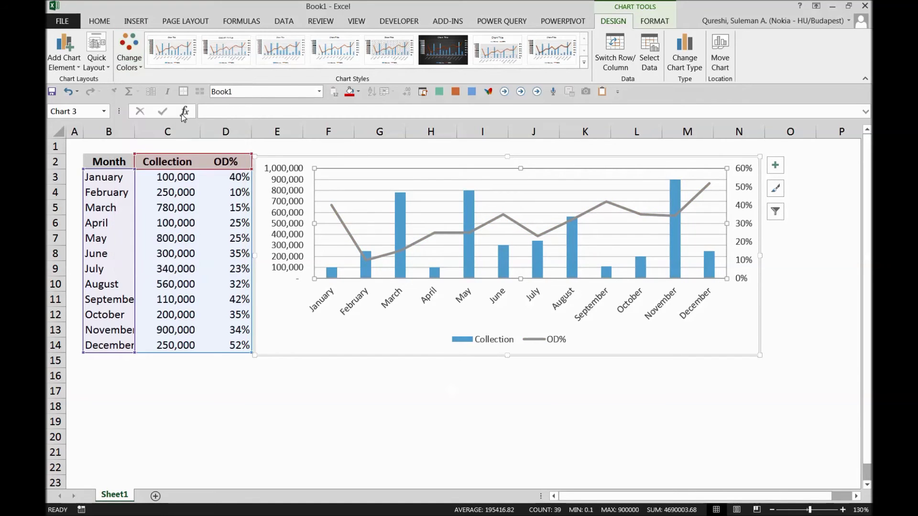
left_click(403, 246)
left_click(415, 244)
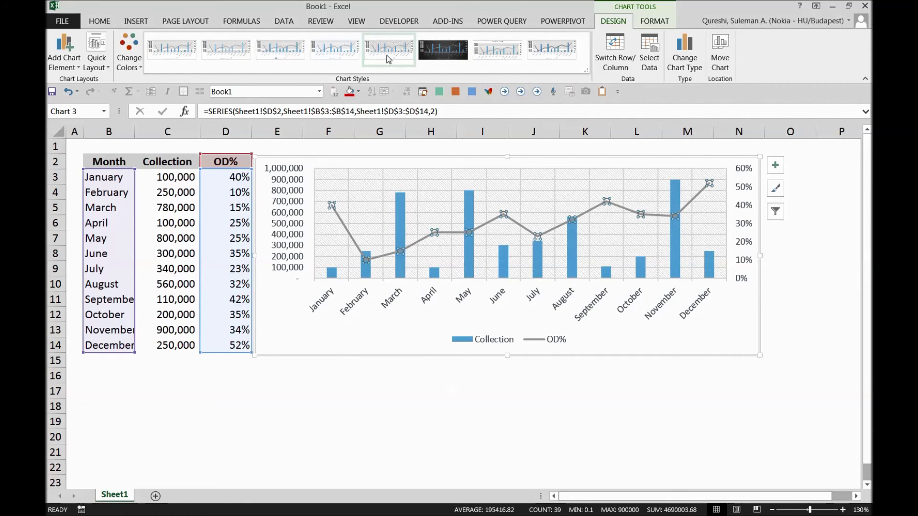
left_click(97, 53)
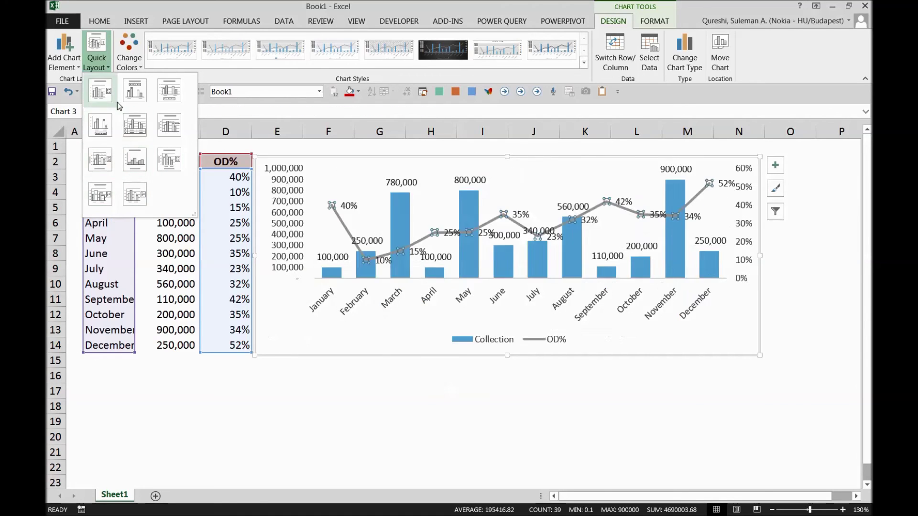
Apply the quick layout with a "Chart Title" heading and a legend underneath.
left_click(169, 91)
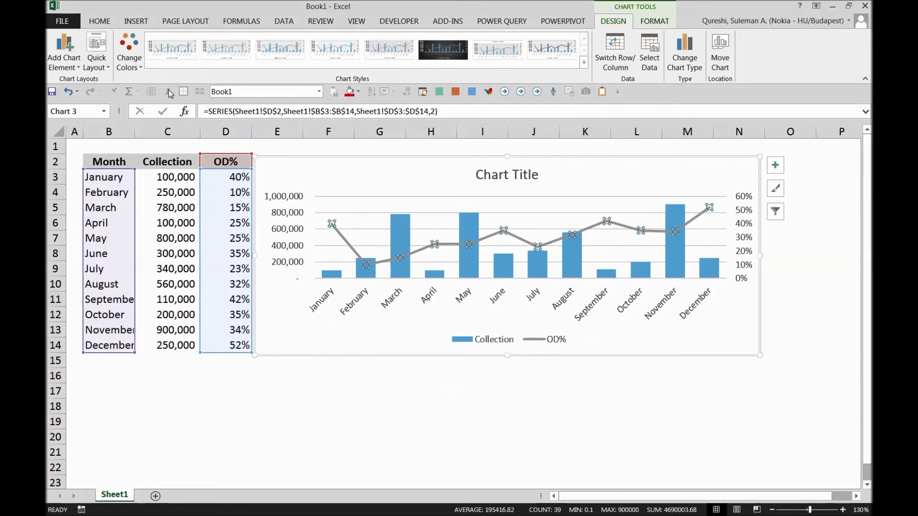
left_click(475, 400)
left_click(399, 333)
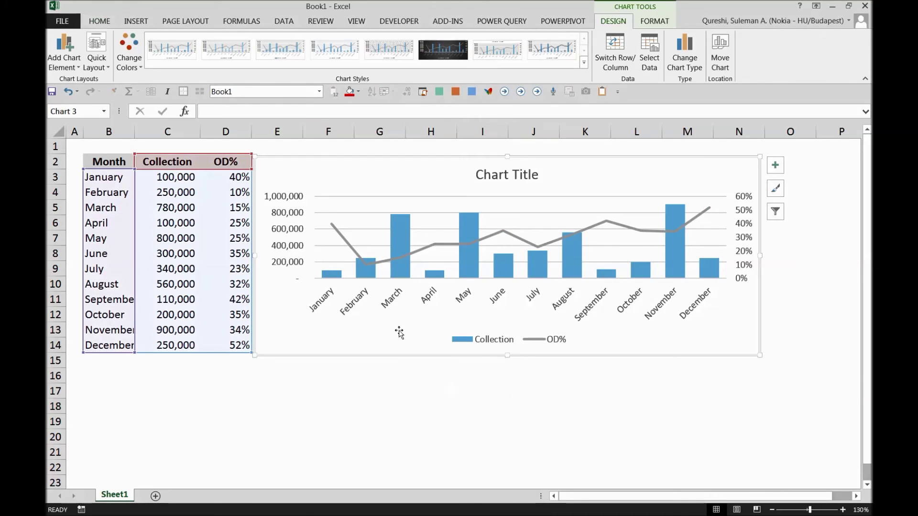
Bold the labels on the secondary percentage axis and the primary Collection axis.
left_click(752, 224)
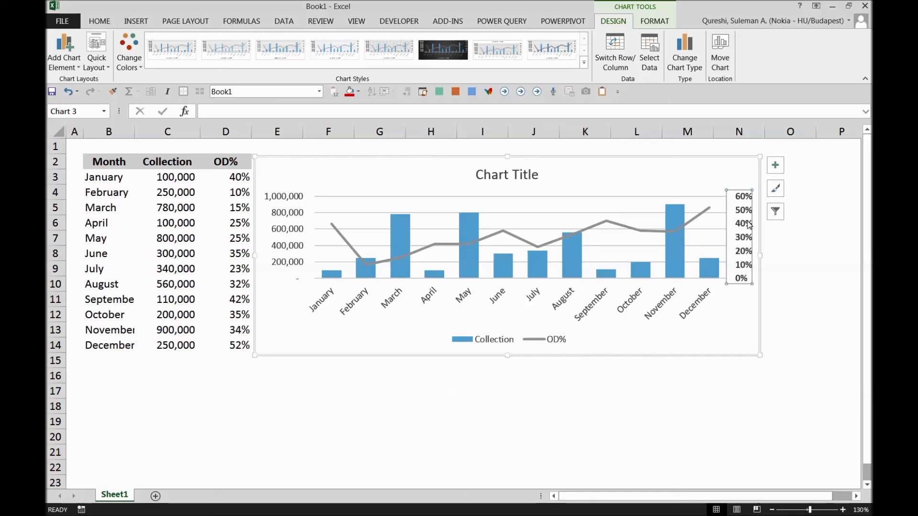
left_click(282, 236)
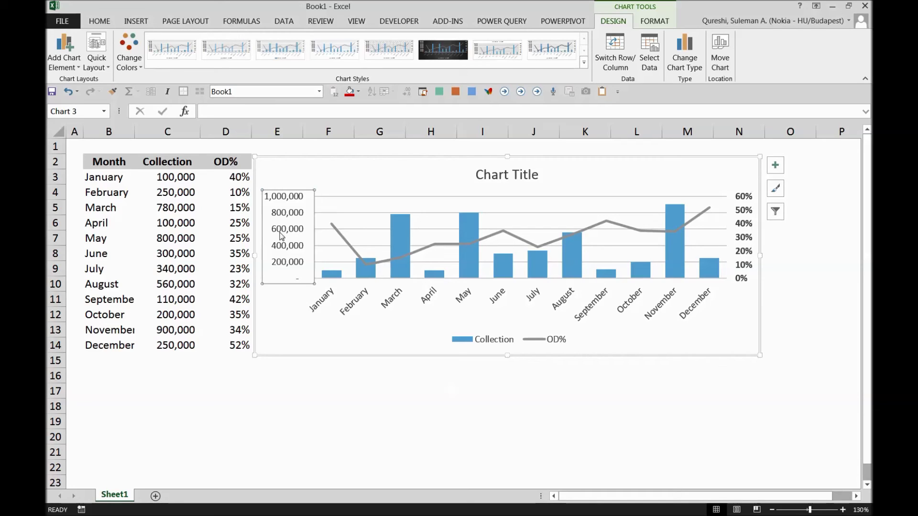
key("ctrl+b")
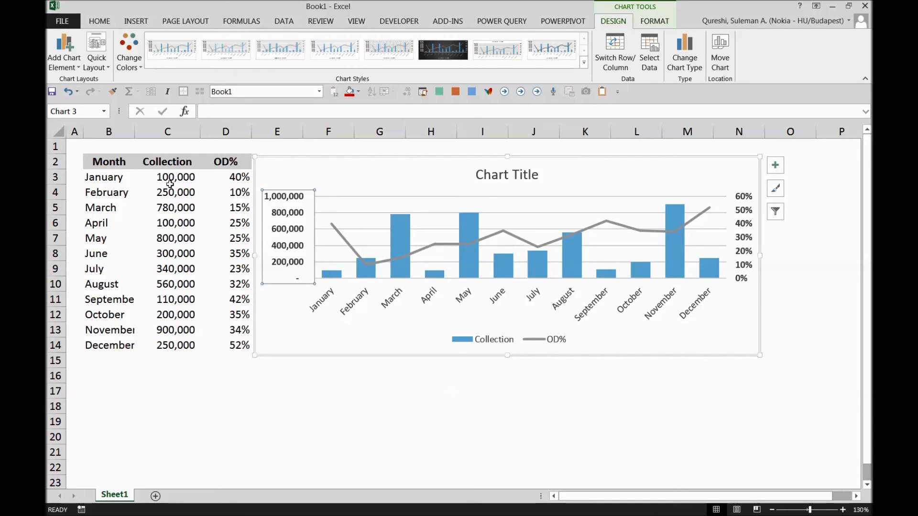
left_click_drag(169, 181, 243, 359)
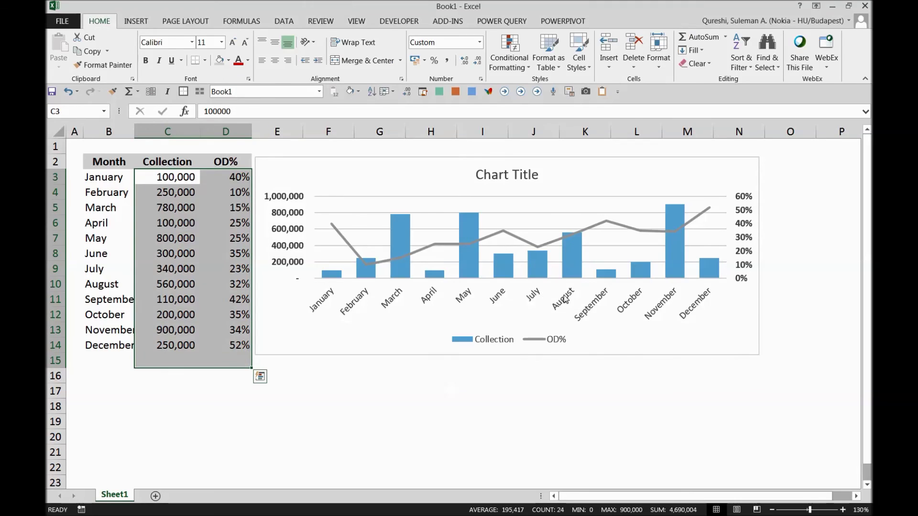
left_click(526, 402)
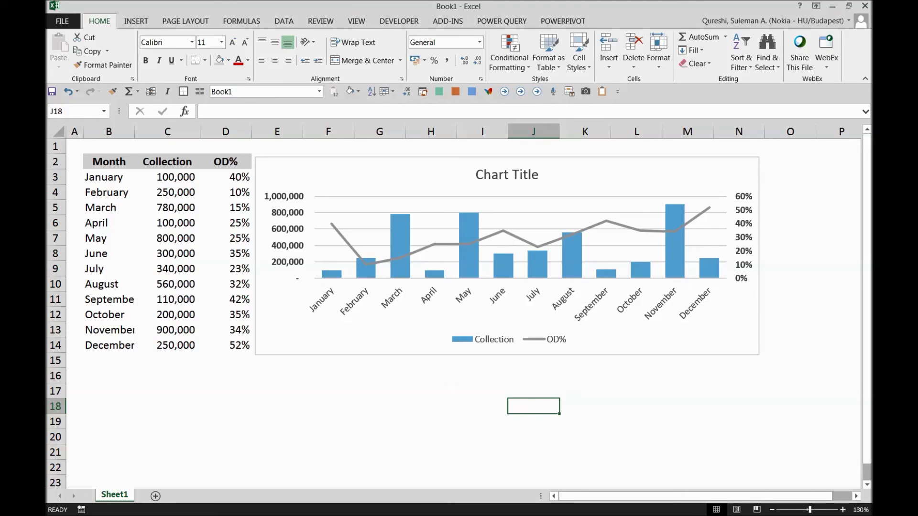